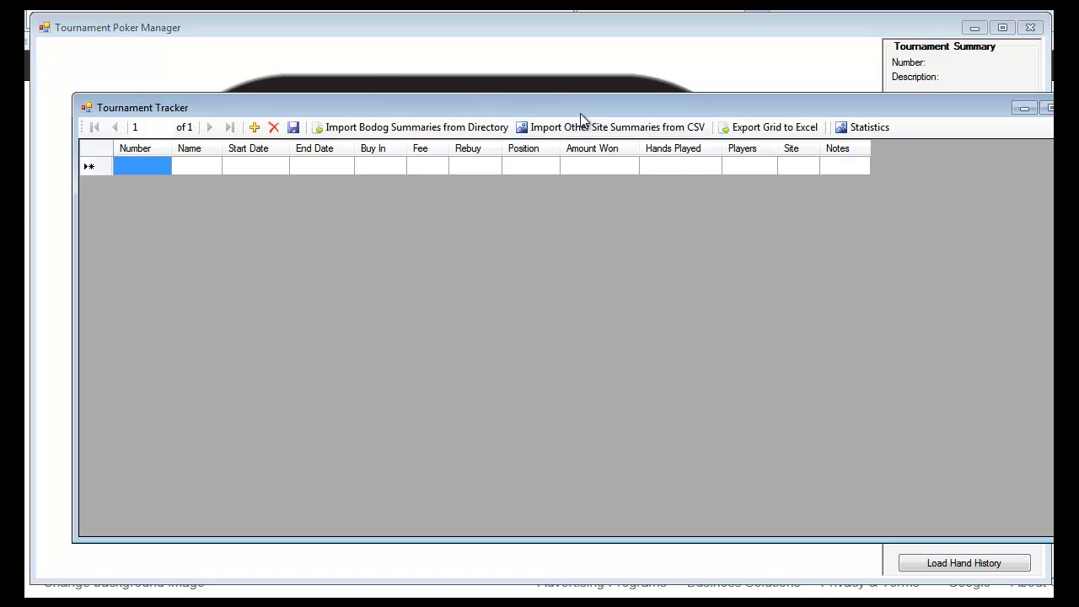
# - Import the Bodog summaries from the Hand History Files folder and sort the tournaments by start date, newest first
pyautogui.moveTo(580, 110); pyautogui.dragTo(539, 51)
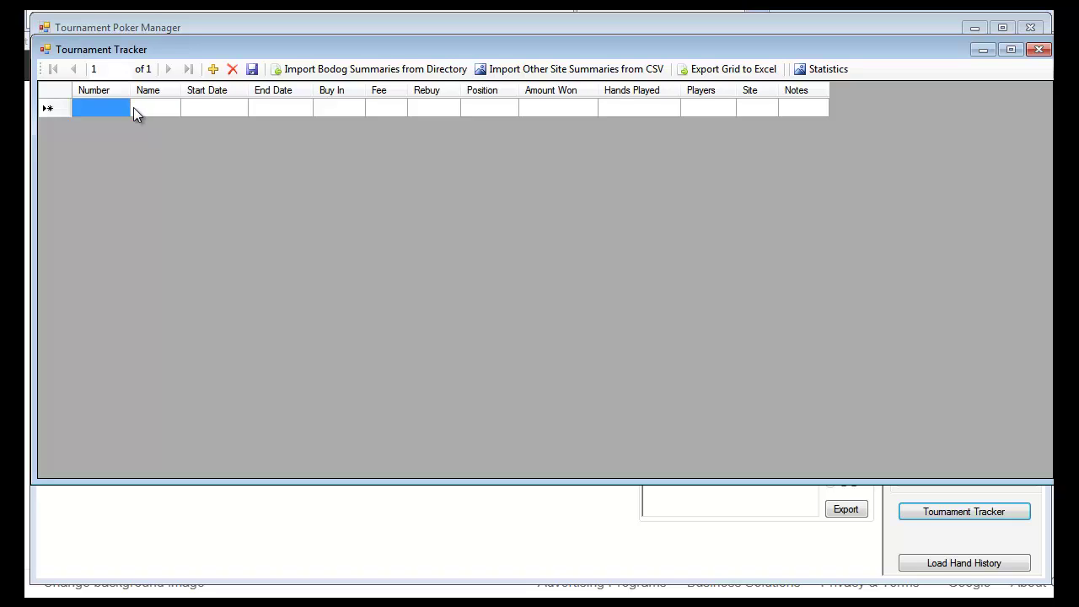
pyautogui.click(326, 71)
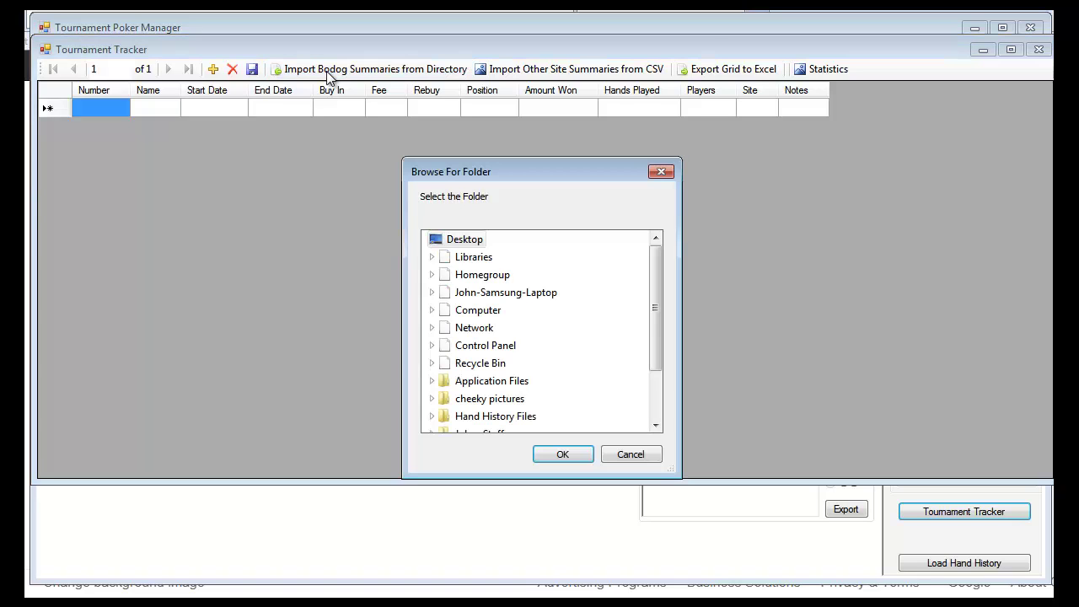
pyautogui.click(504, 421)
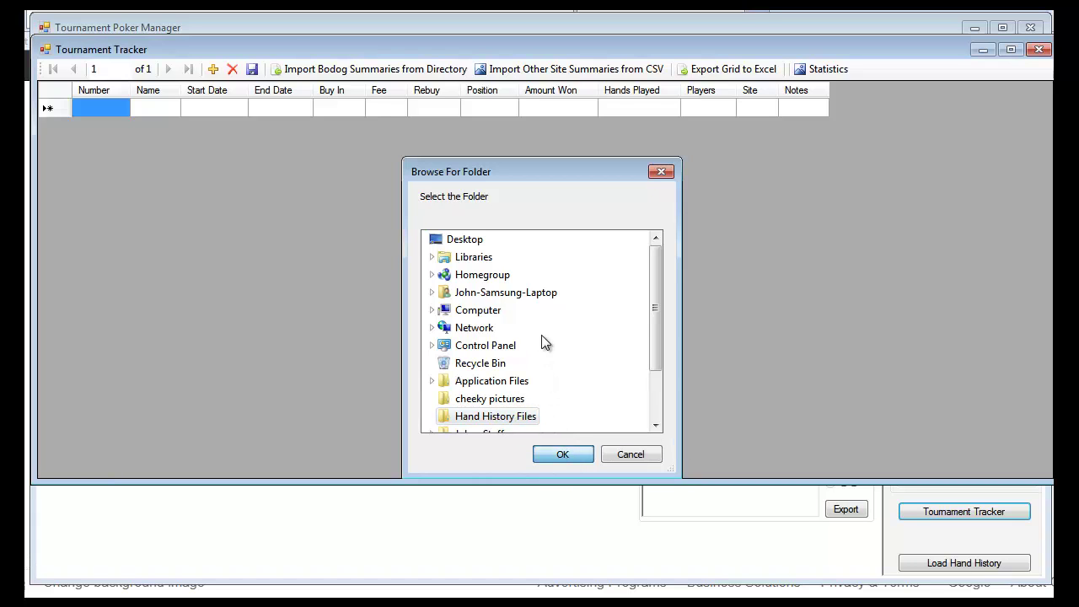
pyautogui.click(624, 353)
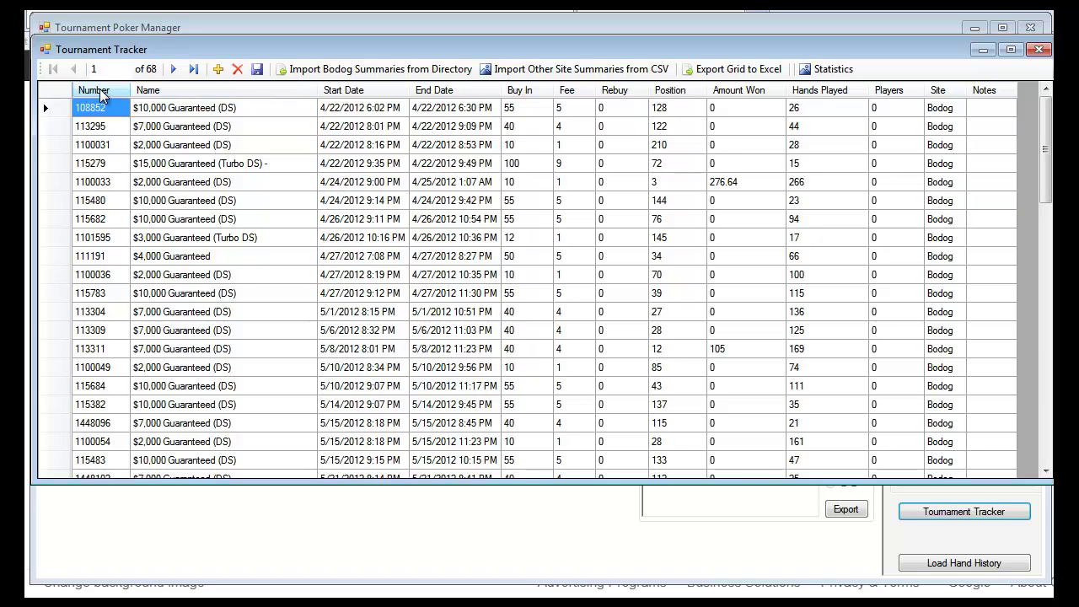
pyautogui.click(355, 92)
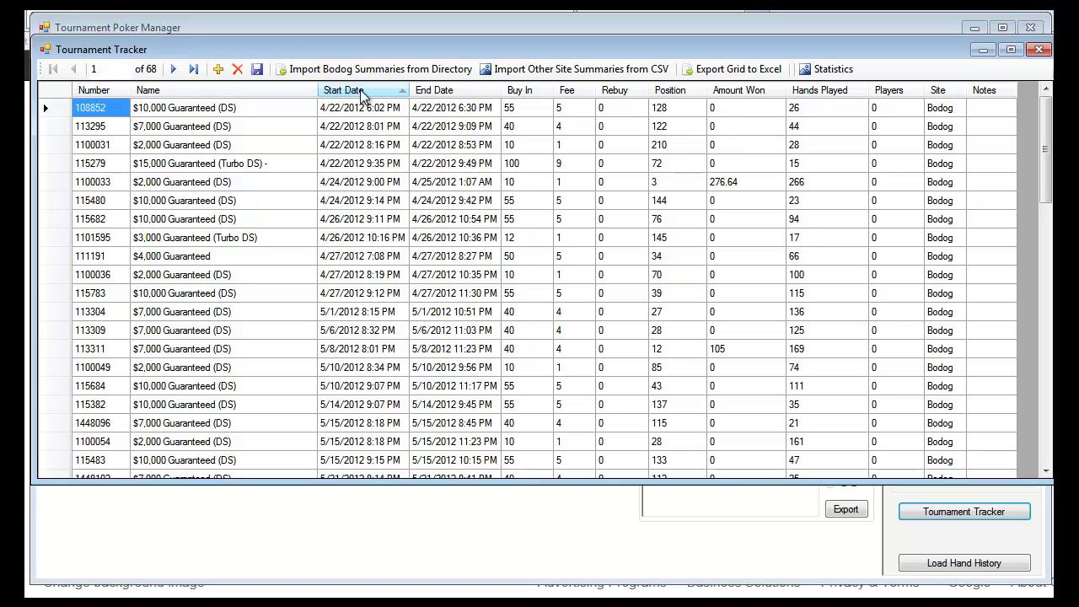
pyautogui.click(359, 92)
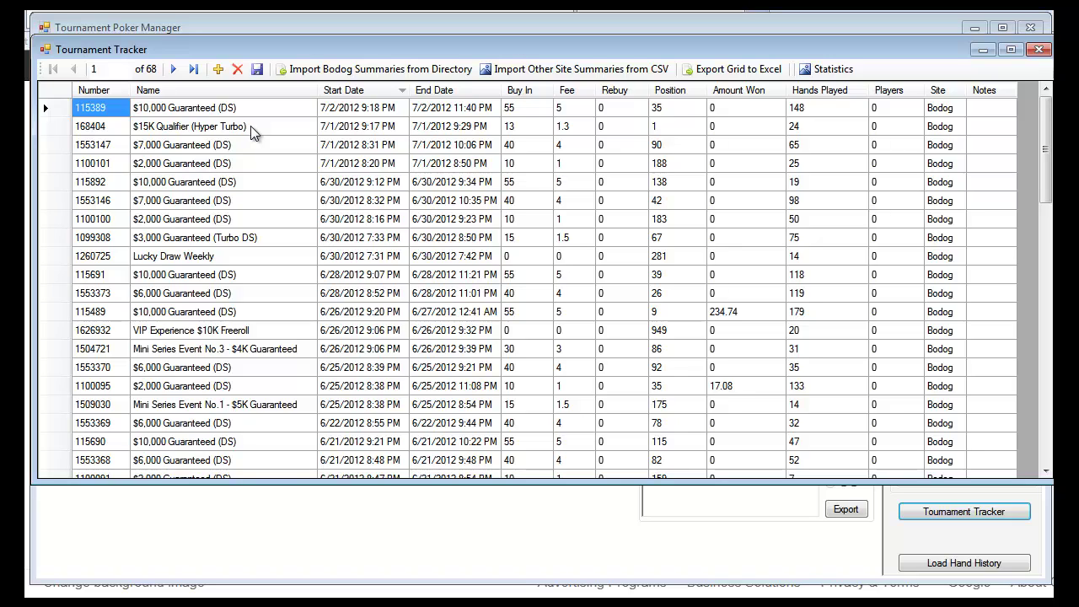
# - Set the amount won for the $15K Qualifier (Hyper Turbo) tournament to 109 and save the data
pyautogui.click(732, 128)
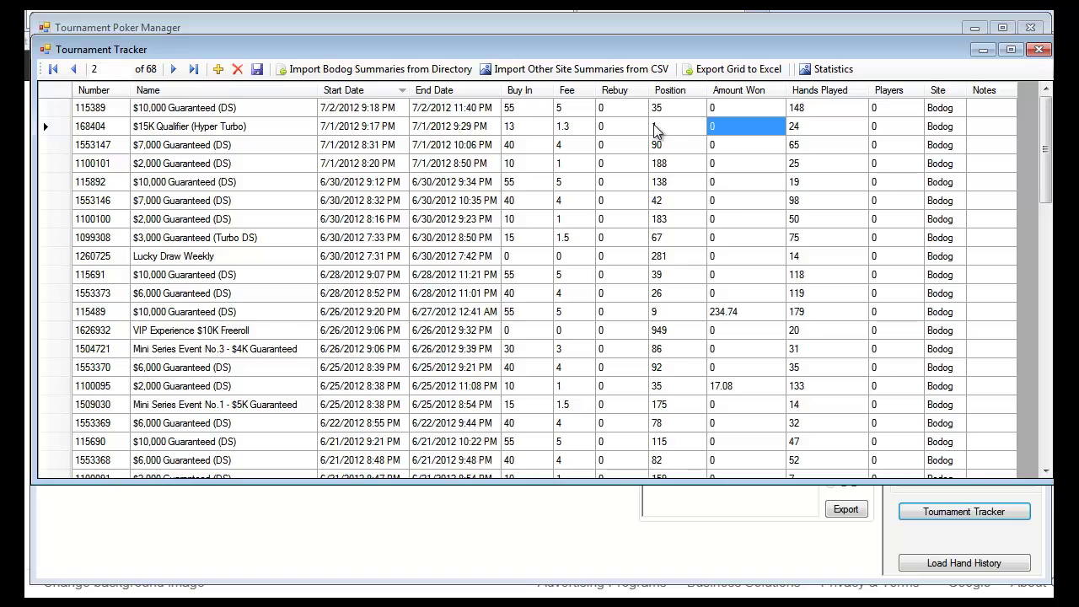
pyautogui.click(722, 130)
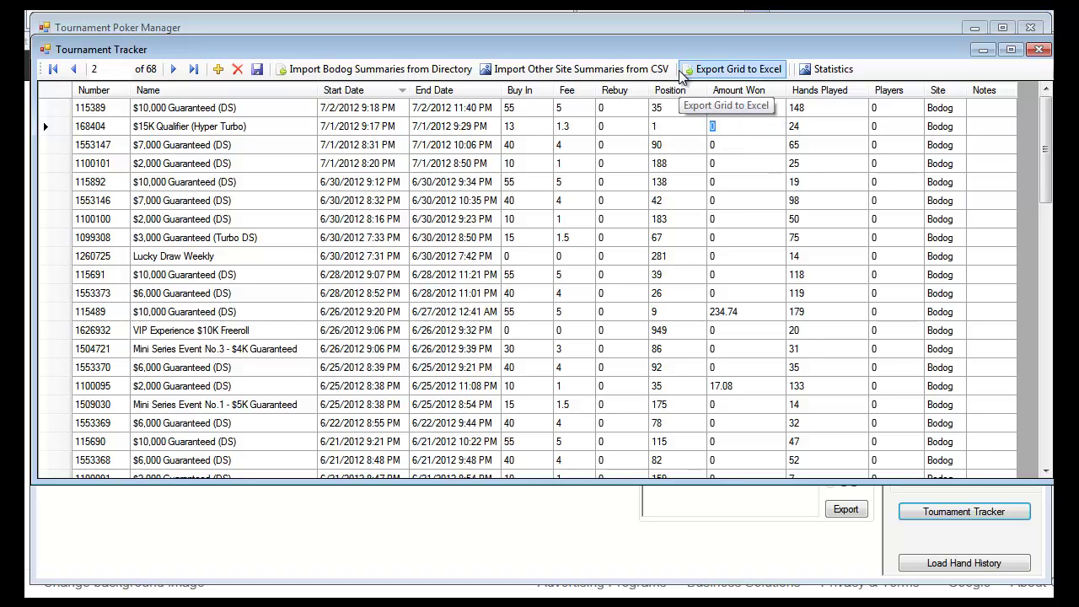
pyautogui.write('109')
pyautogui.press('Return')
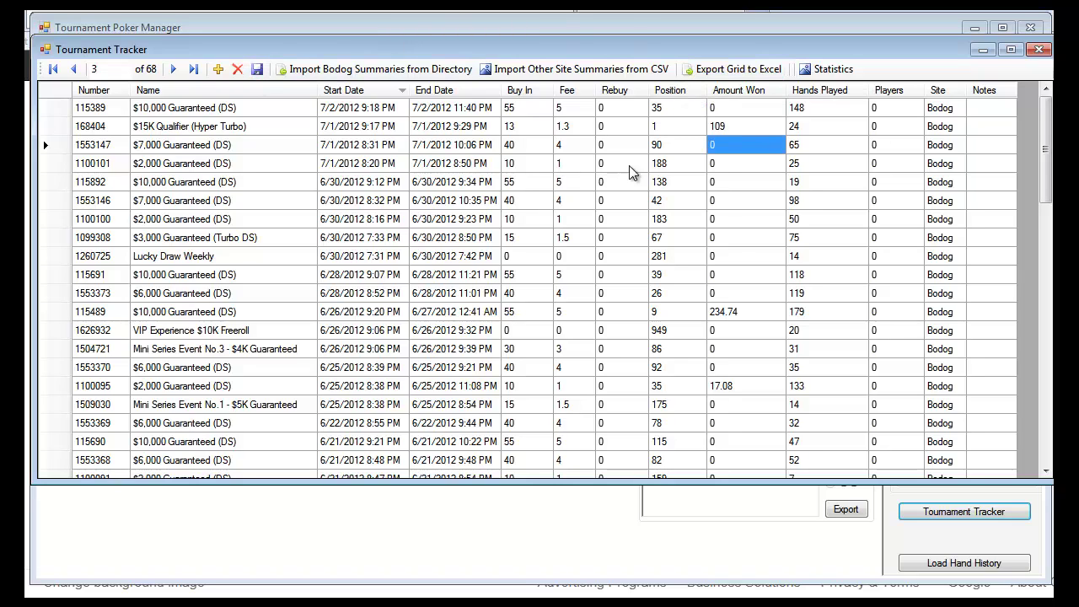
pyautogui.click(258, 71)
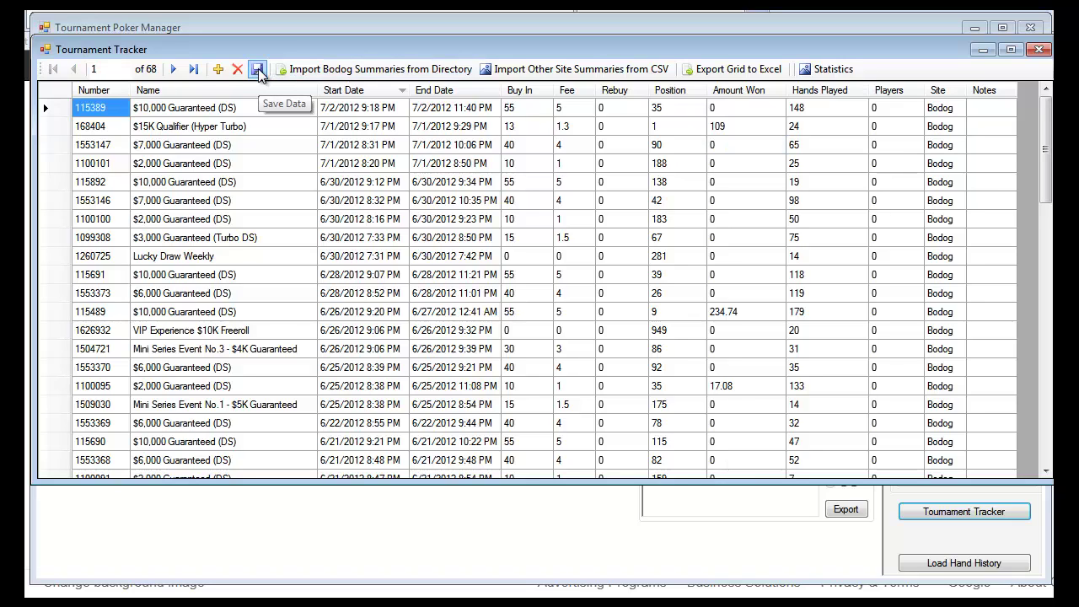
# - Move forward through the tournament records, jump to the last one and return to the first
pyautogui.click(171, 71)
pyautogui.click(171, 71)
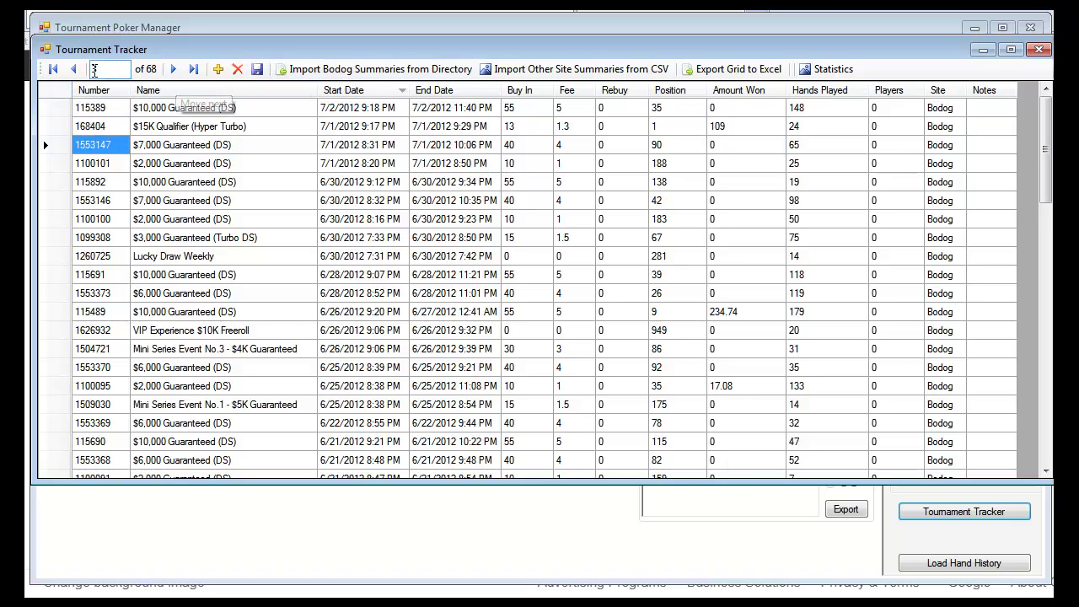
pyautogui.click(194, 70)
pyautogui.click(53, 69)
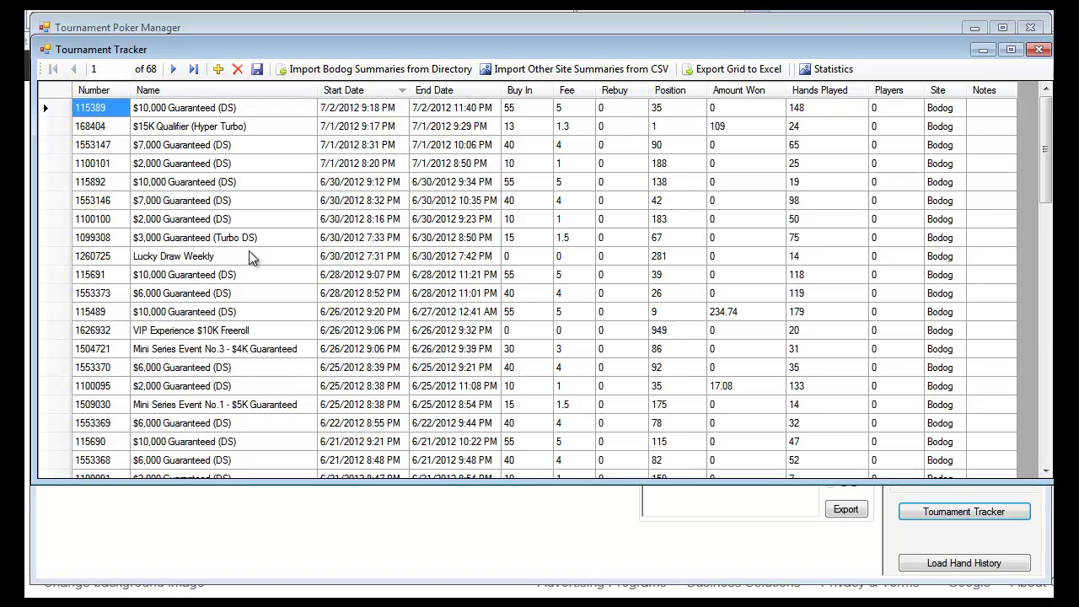
# - Add a blank tournament record at the end of the grid, delete it again and save the data
pyautogui.click(221, 71)
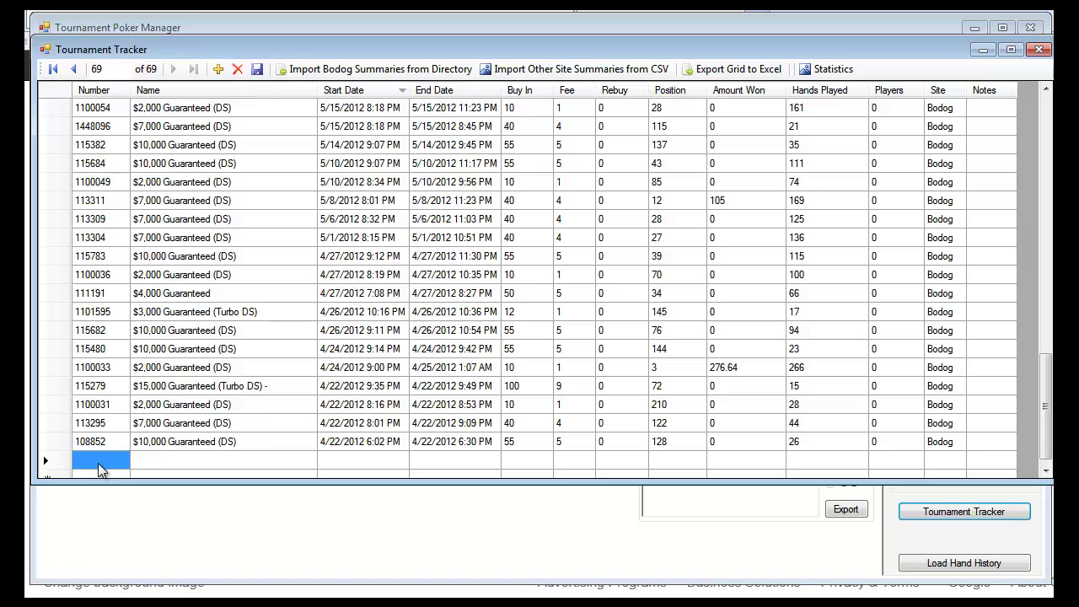
pyautogui.click(179, 460)
pyautogui.click(351, 442)
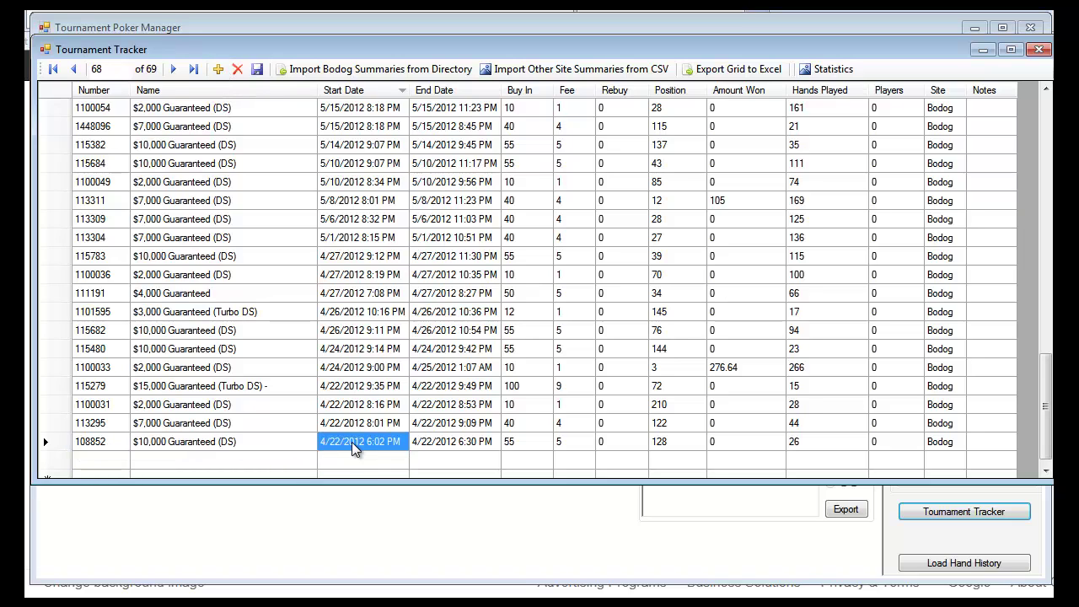
pyautogui.click(351, 442)
pyautogui.click(94, 460)
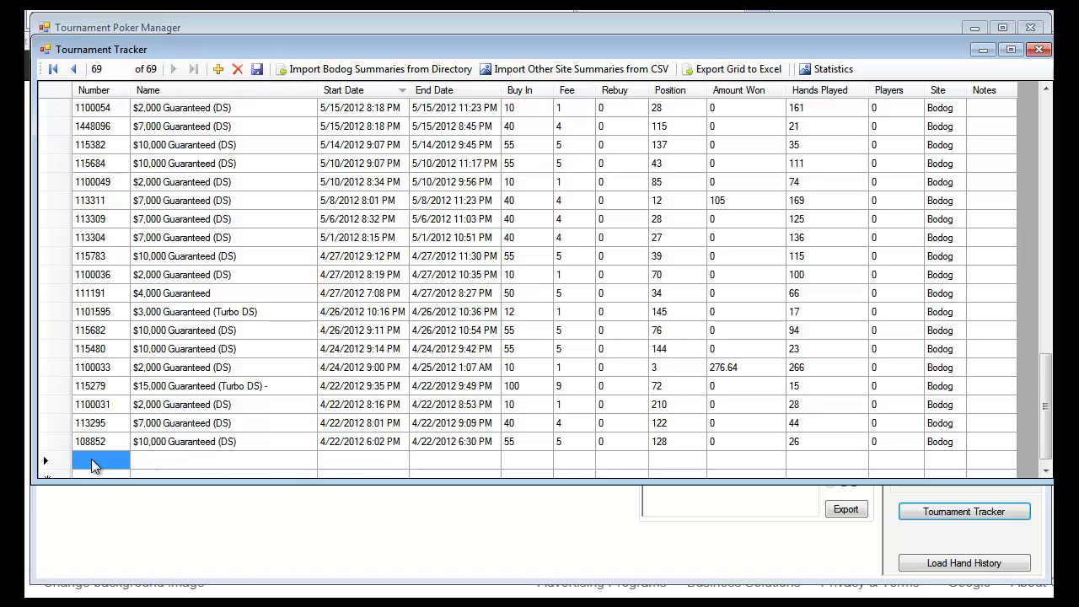
pyautogui.click(237, 74)
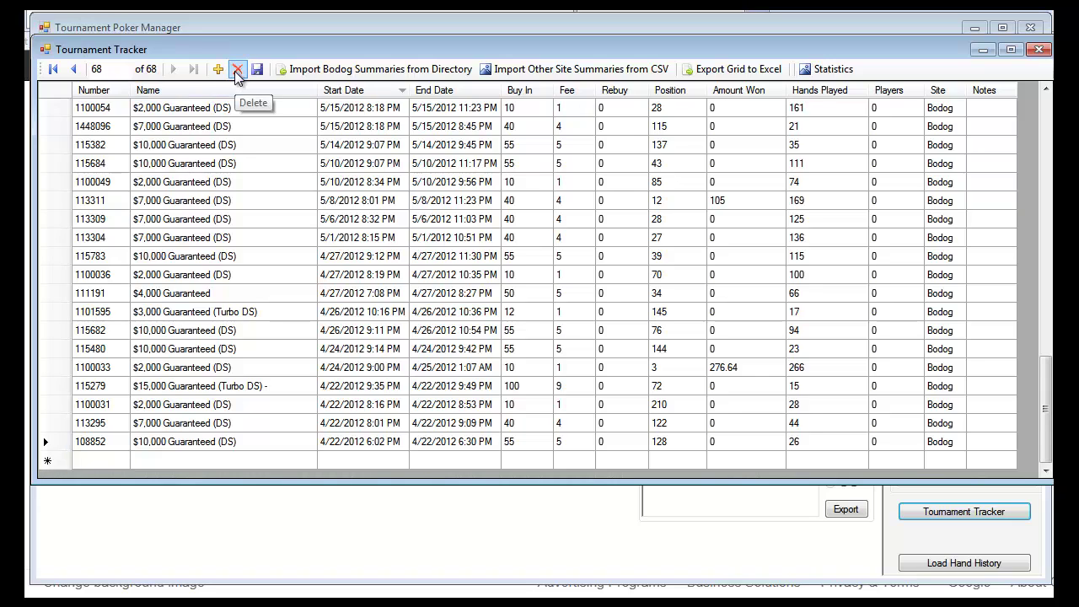
pyautogui.click(257, 74)
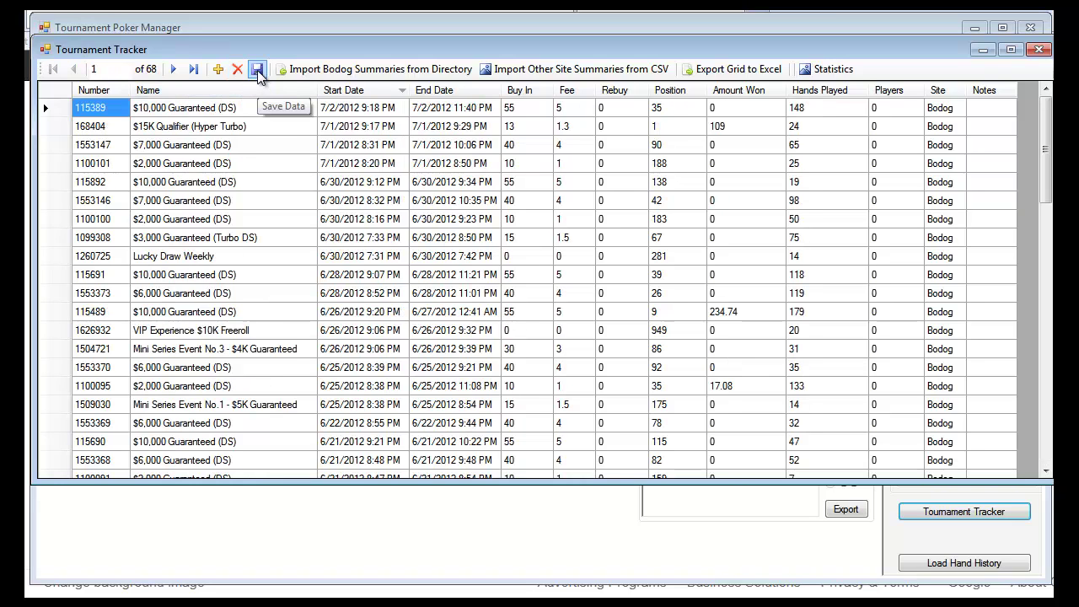
# - Open the CSV import for other site summaries and review its file format, including the start and end date formats
pyautogui.click(534, 67)
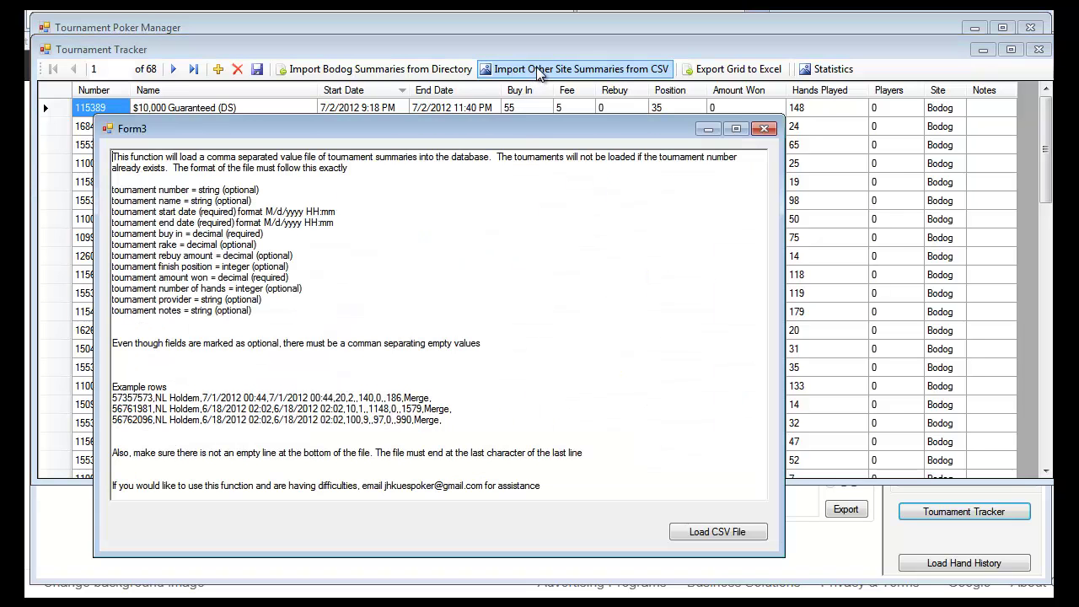
pyautogui.moveTo(441, 134); pyautogui.dragTo(480, 45)
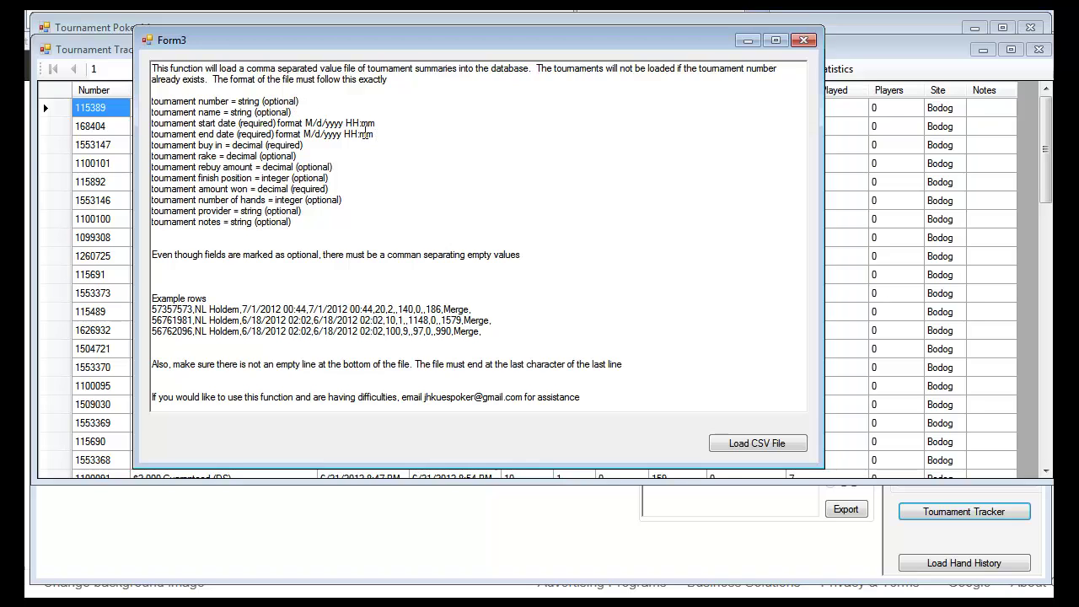
pyautogui.moveTo(376, 134); pyautogui.dragTo(312, 120)
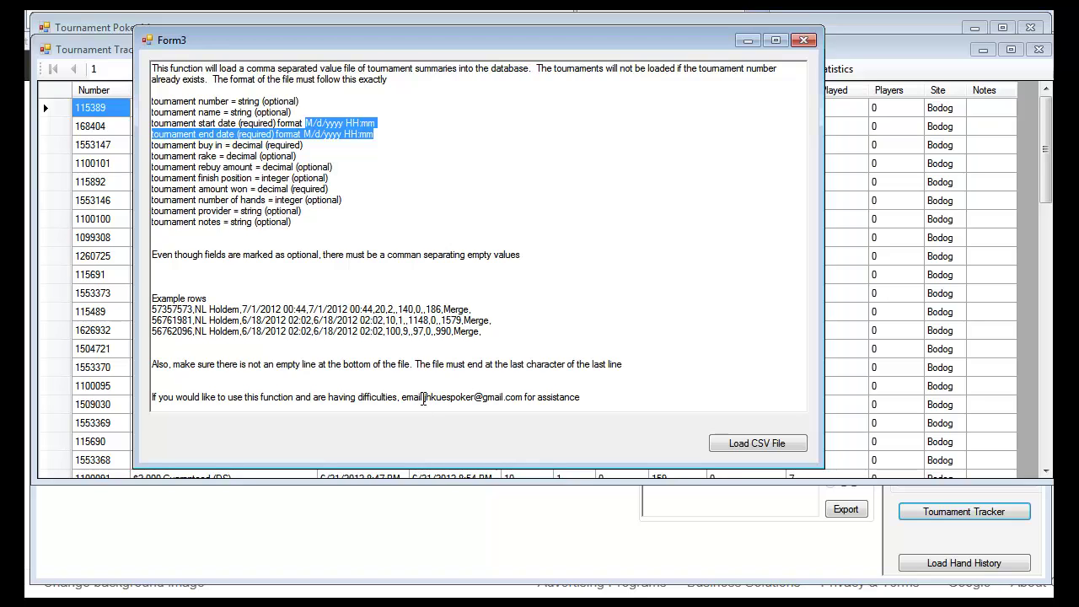
pyautogui.moveTo(424, 398); pyautogui.dragTo(512, 401)
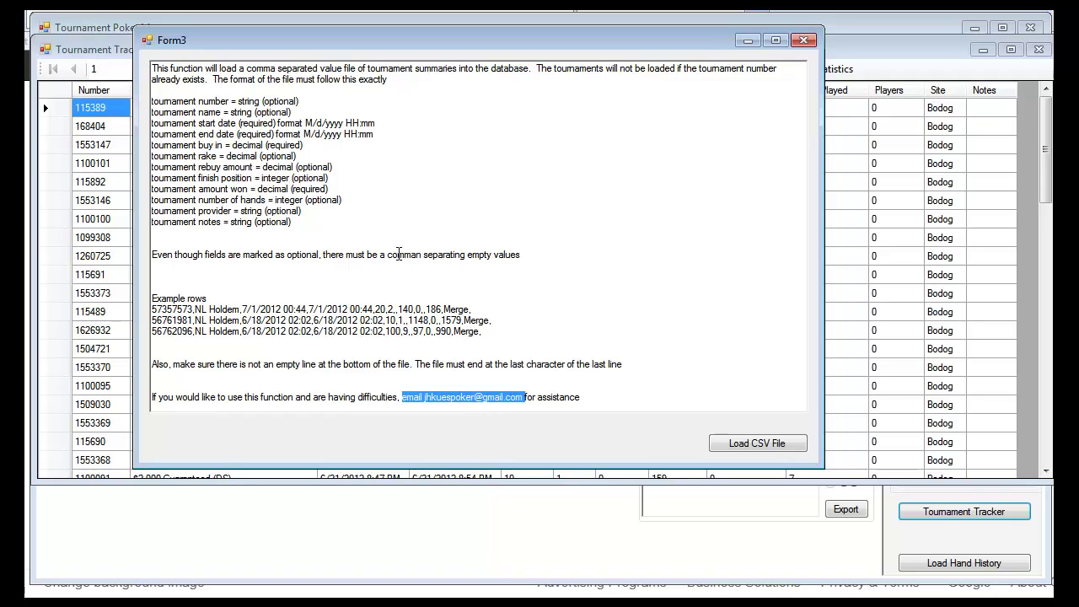
pyautogui.tripleClick(466, 200)
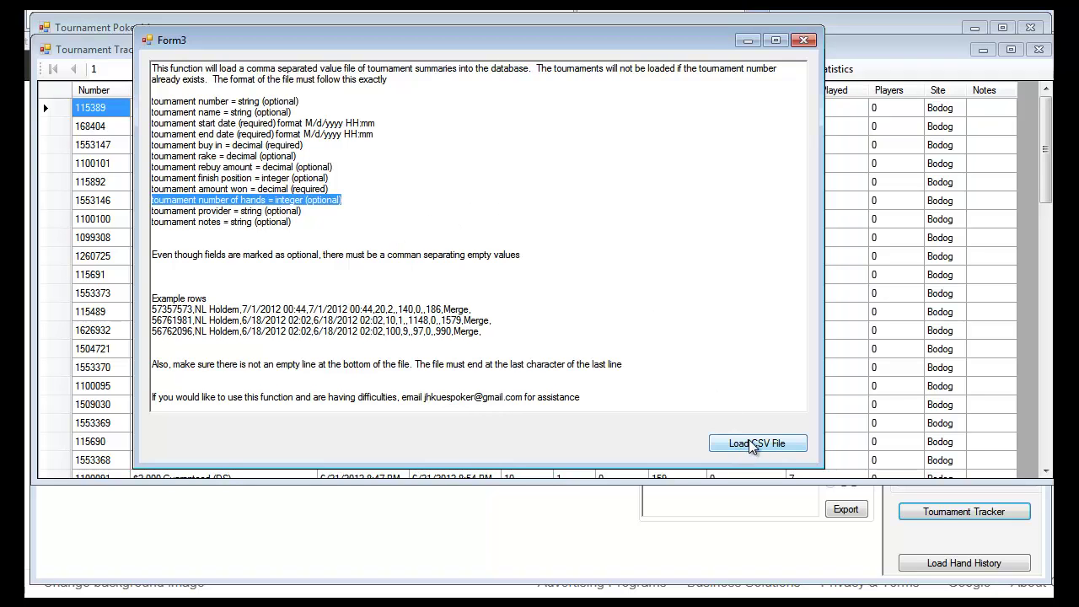
# - Load 2009import.txt from Local Disk (C:) into the tournament grid and close the import form
pyautogui.click(753, 444)
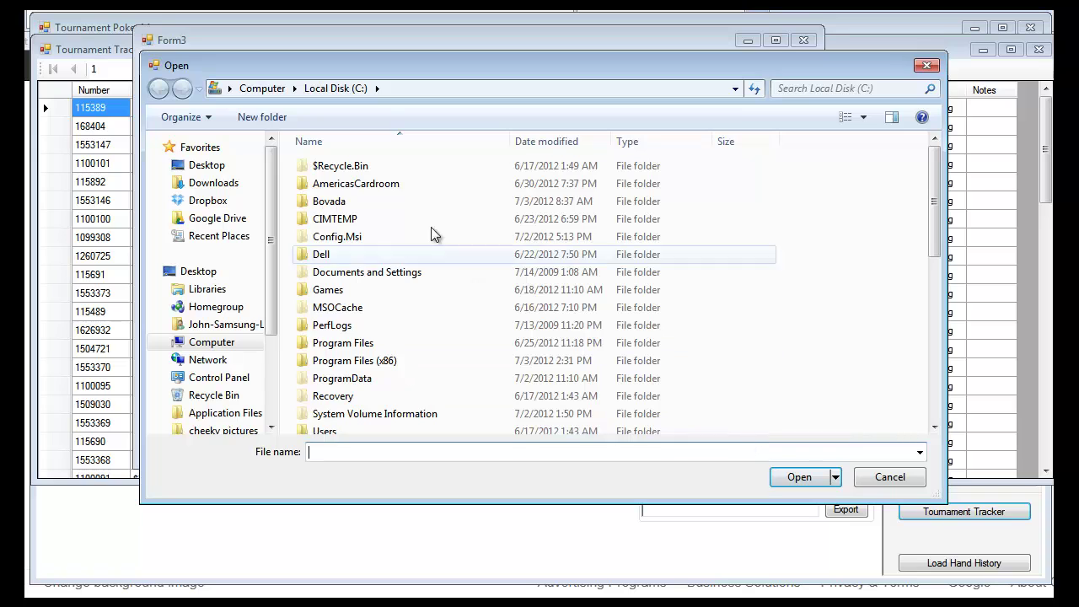
pyautogui.scroll(-4, 379, 279)
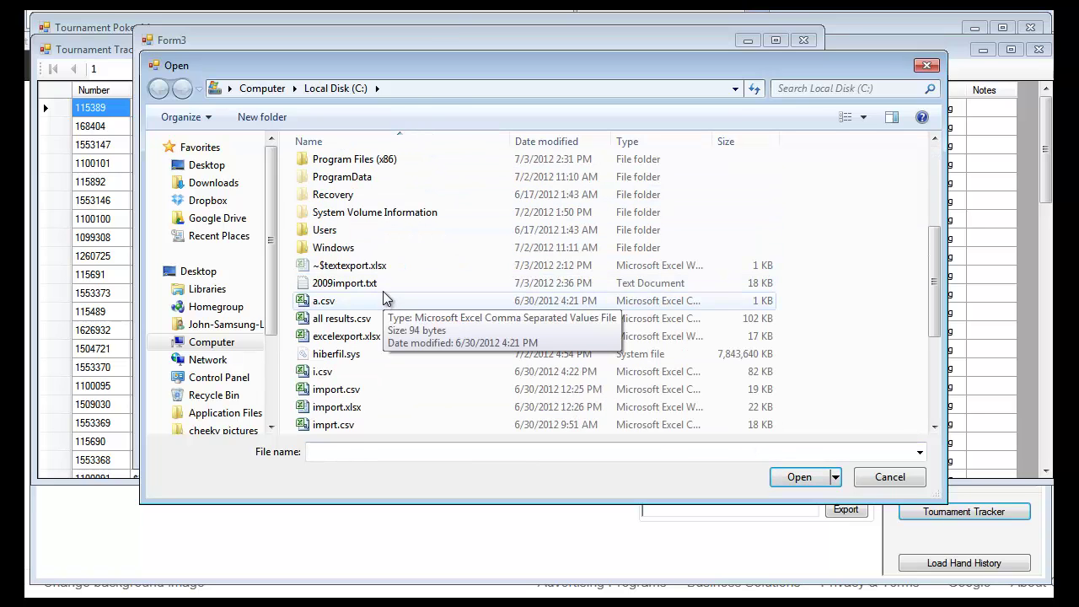
pyautogui.click(382, 288)
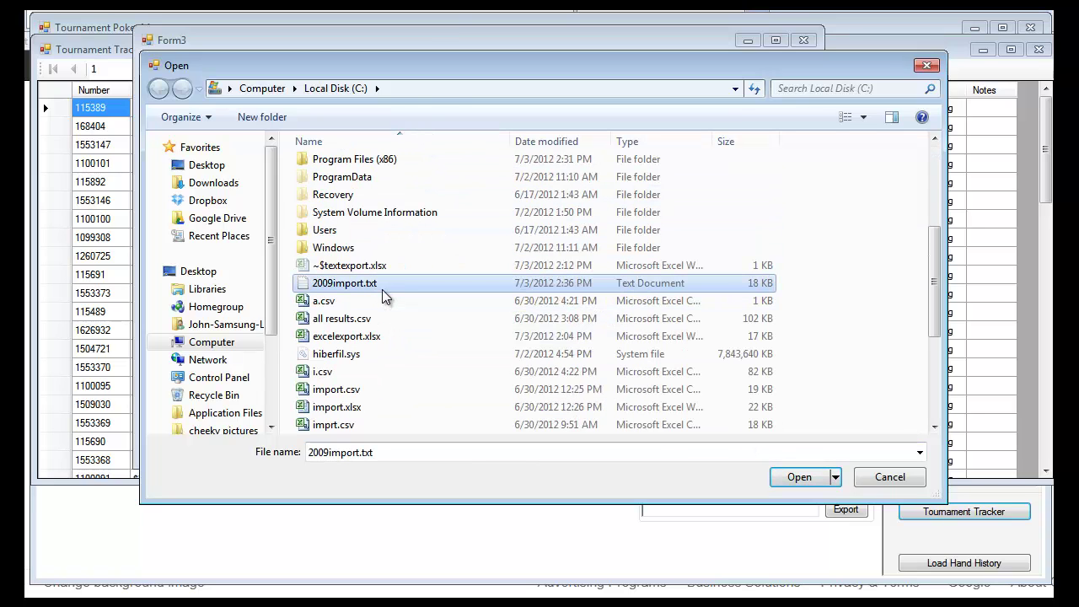
pyautogui.click(800, 477)
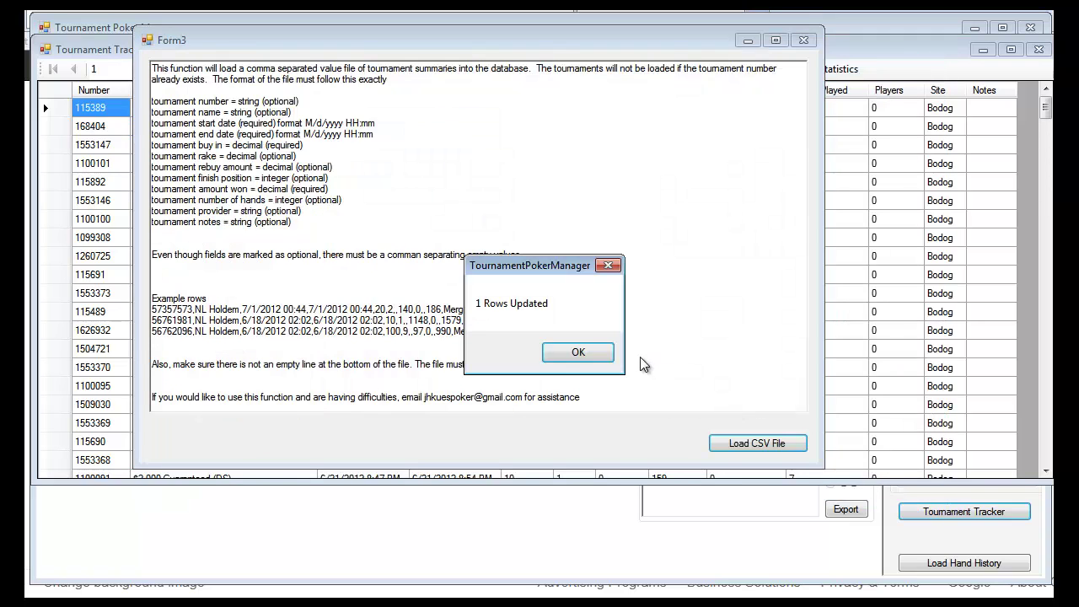
pyautogui.click(578, 354)
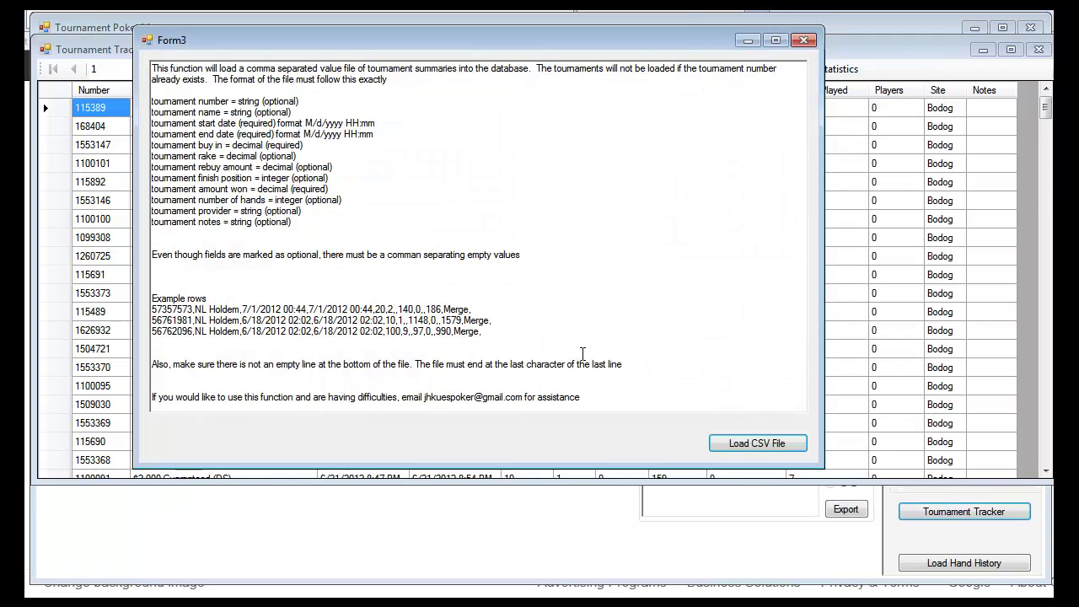
pyautogui.click(802, 42)
pyautogui.moveTo(1046, 114)
pyautogui.mouseDown()
pyautogui.moveTo(1045, 449)
pyautogui.moveTo(1045, 105)
pyautogui.mouseUp()
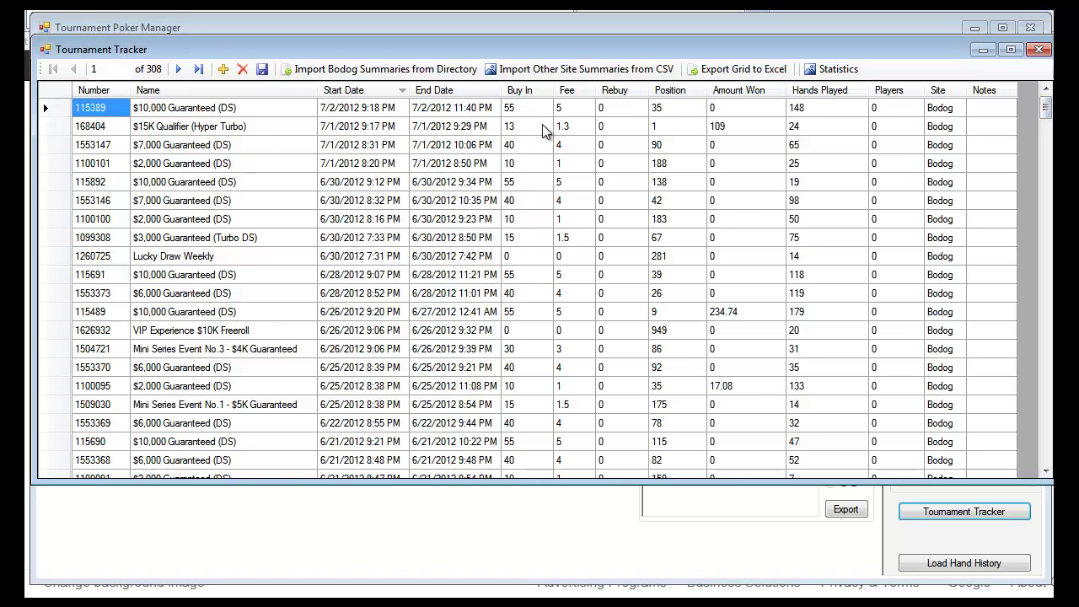
# - Export the tournament grid to Excel as c:\testexport.xlsx
pyautogui.click(738, 69)
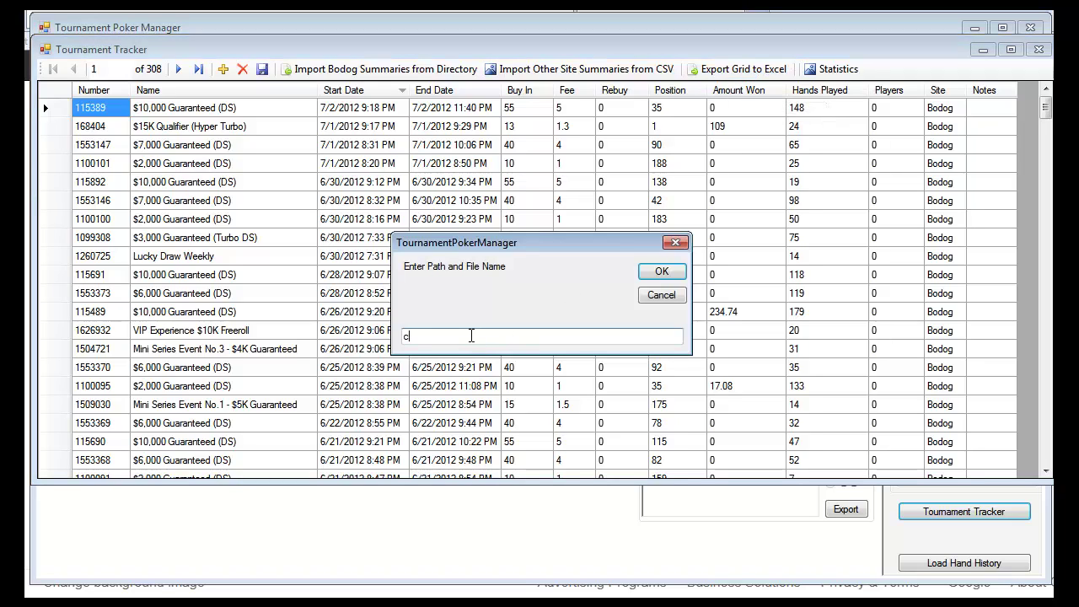
pyautogui.write('c:\\testexport.xlsx')
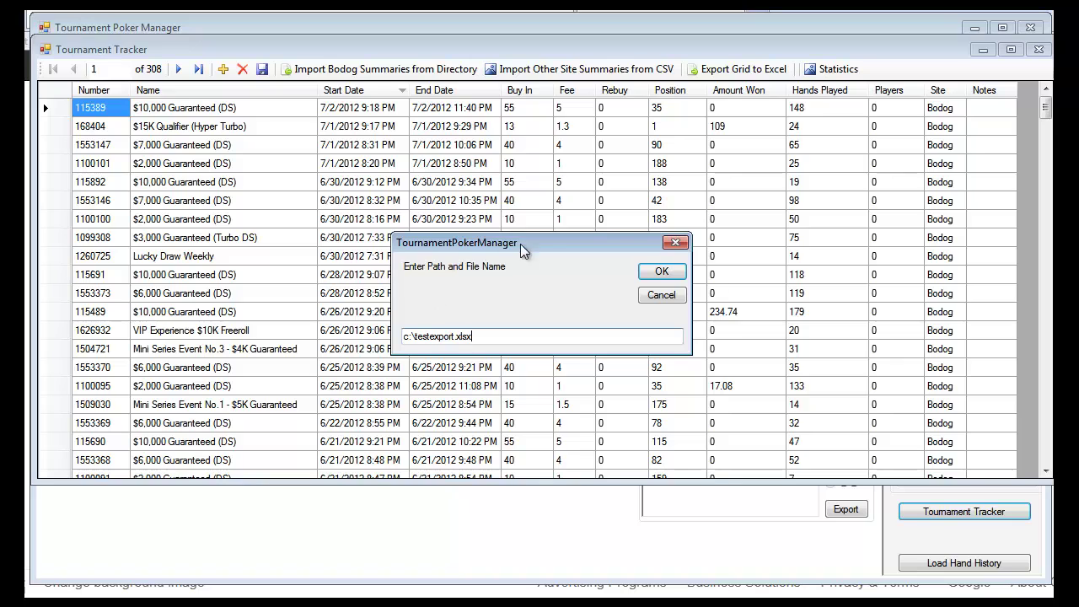
pyautogui.click(662, 270)
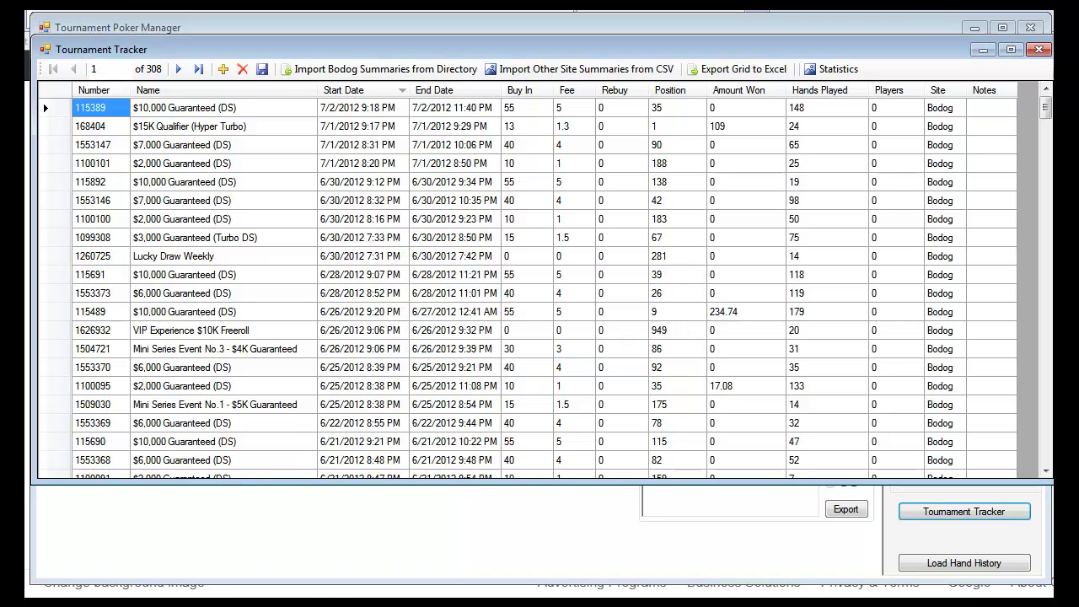
# - Switch to Windows Explorer and open textexport.xlsx from Local Disk (C:) to check the exported tournaments
pyautogui.press('super+e')
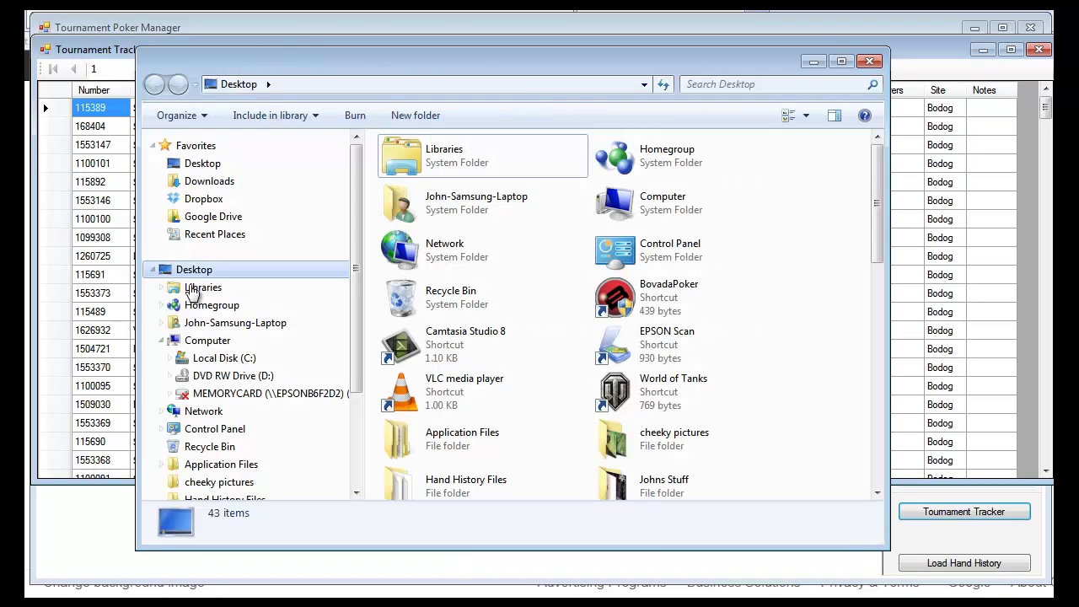
pyautogui.click(221, 358)
pyautogui.click(435, 376)
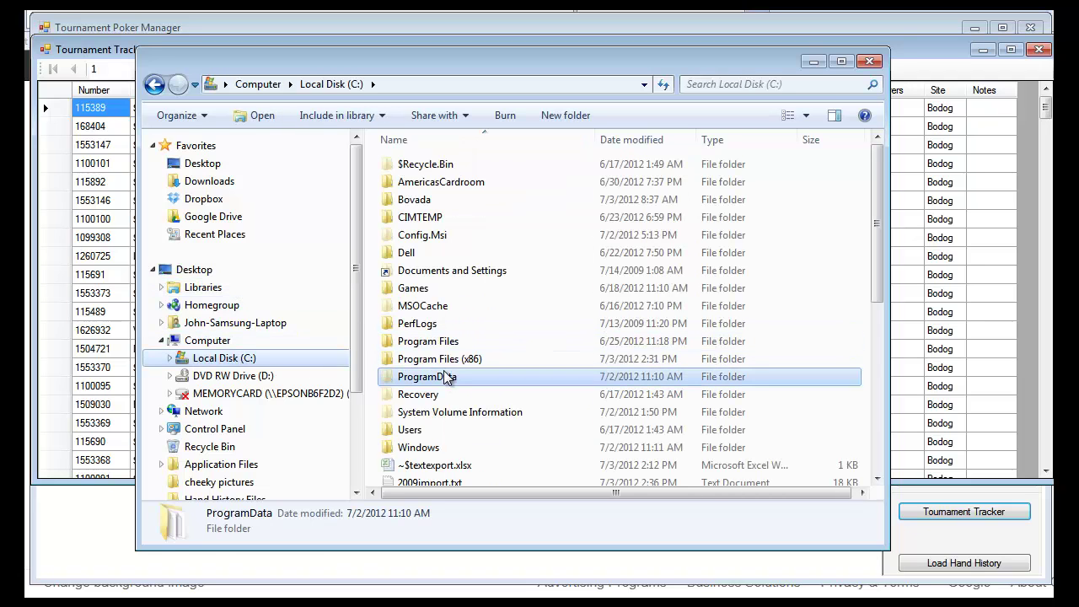
pyautogui.click(456, 447)
pyautogui.scroll(-3, 468, 439)
pyautogui.scroll(-4, 470, 436)
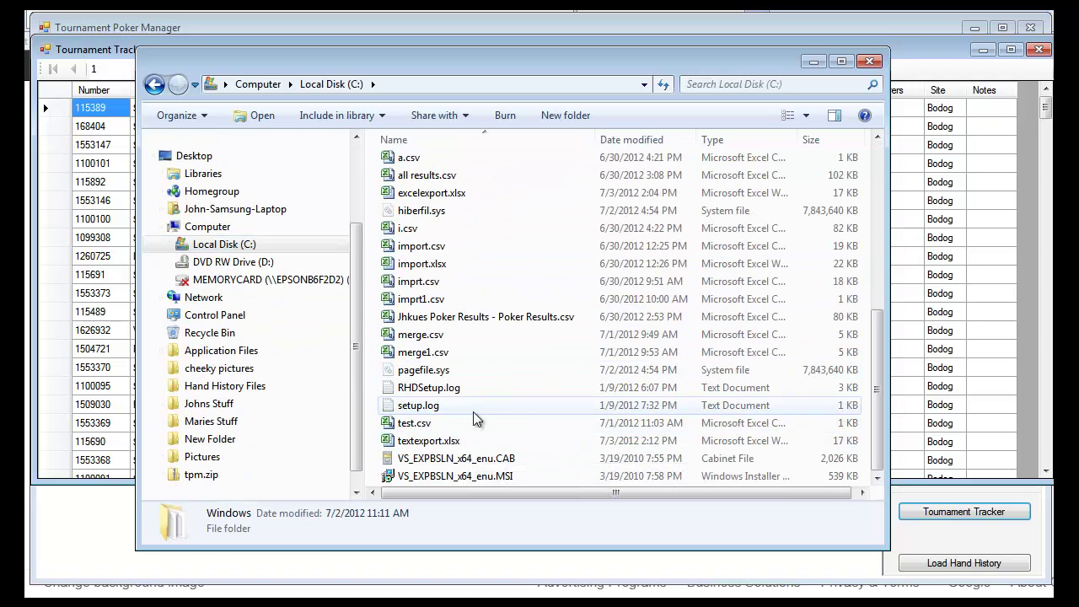
pyautogui.doubleClick(436, 446)
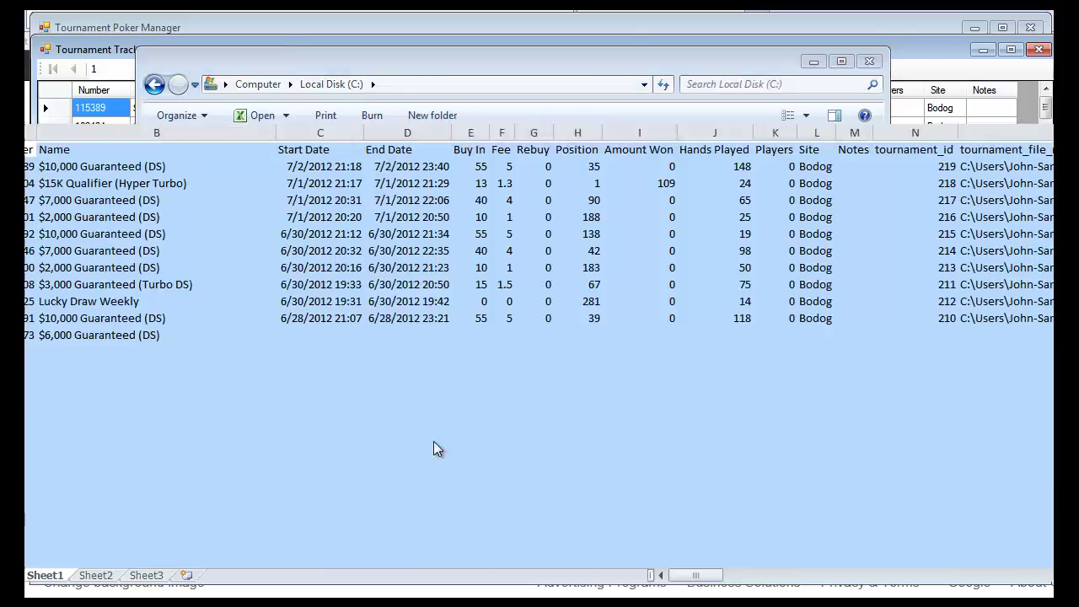
# - Autofit the width of all columns in the exported tournament worksheet so the names and dates show in full
pyautogui.click(512, 344)
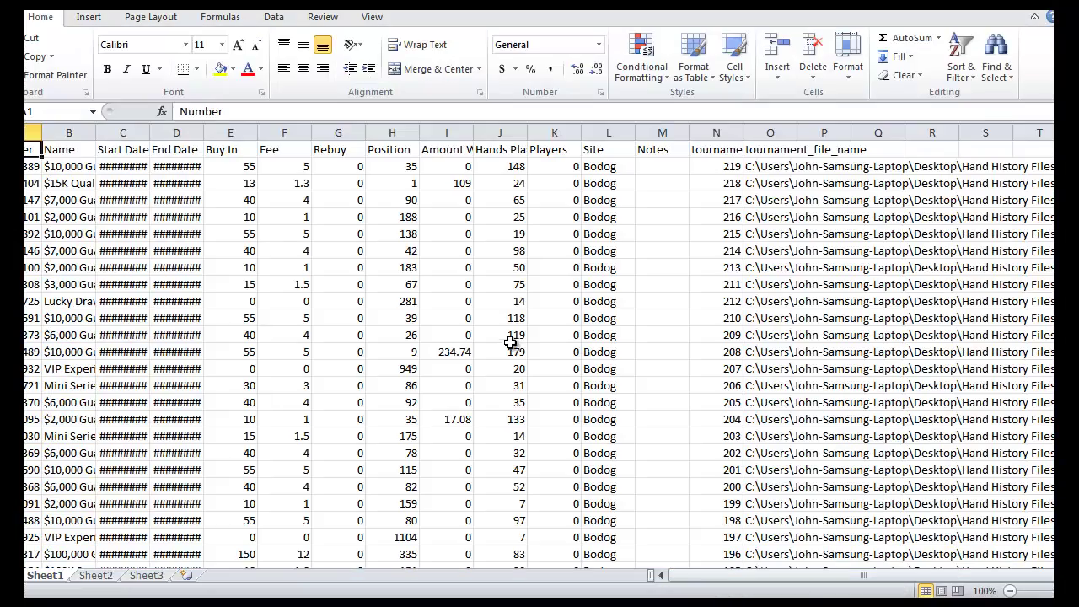
pyautogui.hotkey('ctrl', 'a')
pyautogui.doubleClick(41, 133)
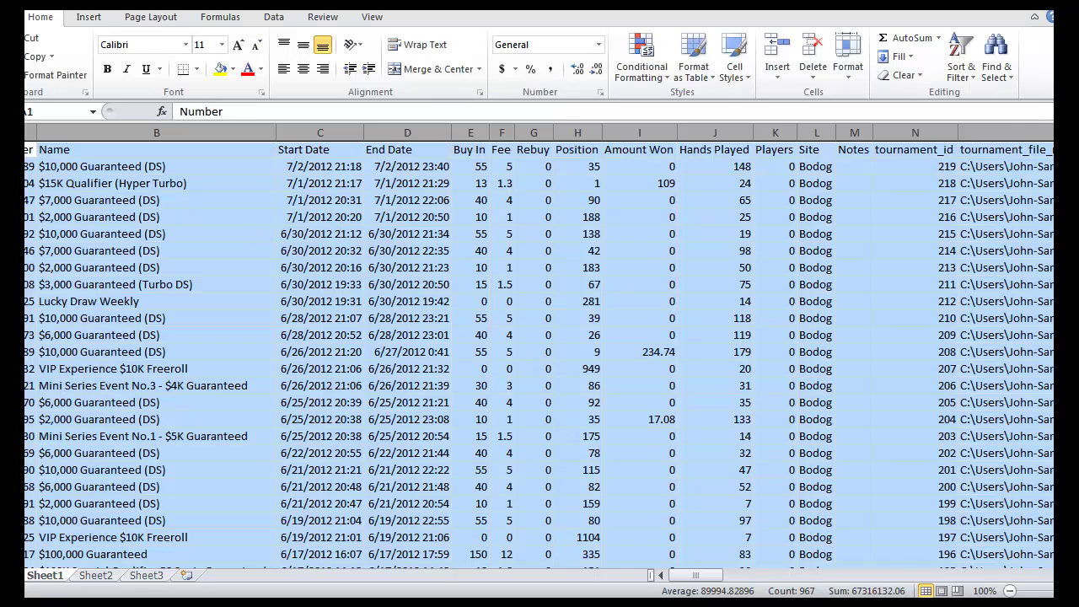
# - Switch from Excel to Windows Explorer, close the Local Disk (C:) window and return to the Tournament Tracker
pyautogui.hotkey('alt', 'Tab')
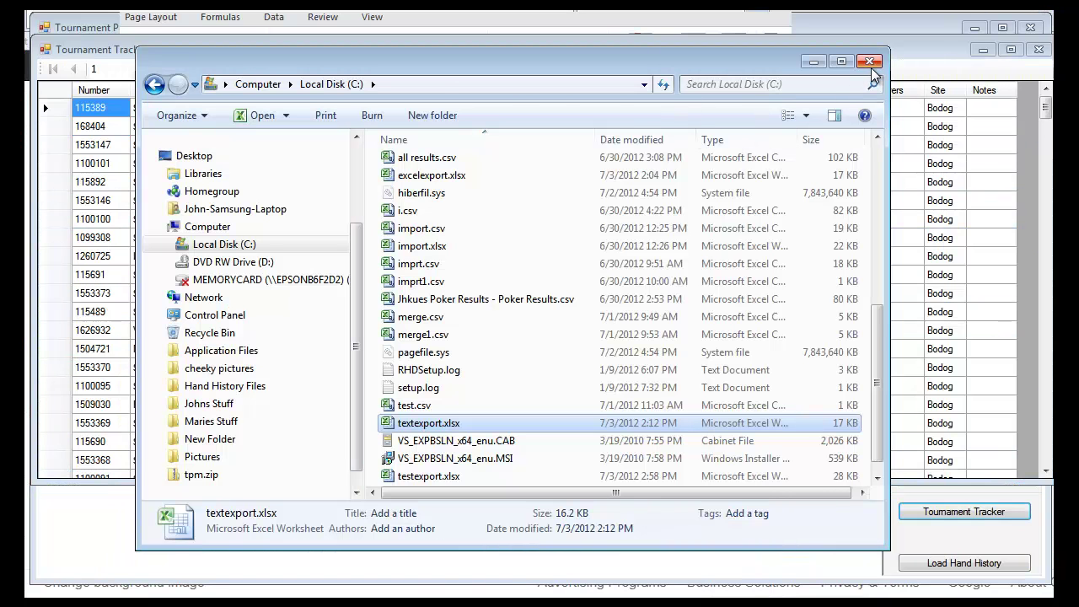
pyautogui.click(871, 67)
pyautogui.click(590, 352)
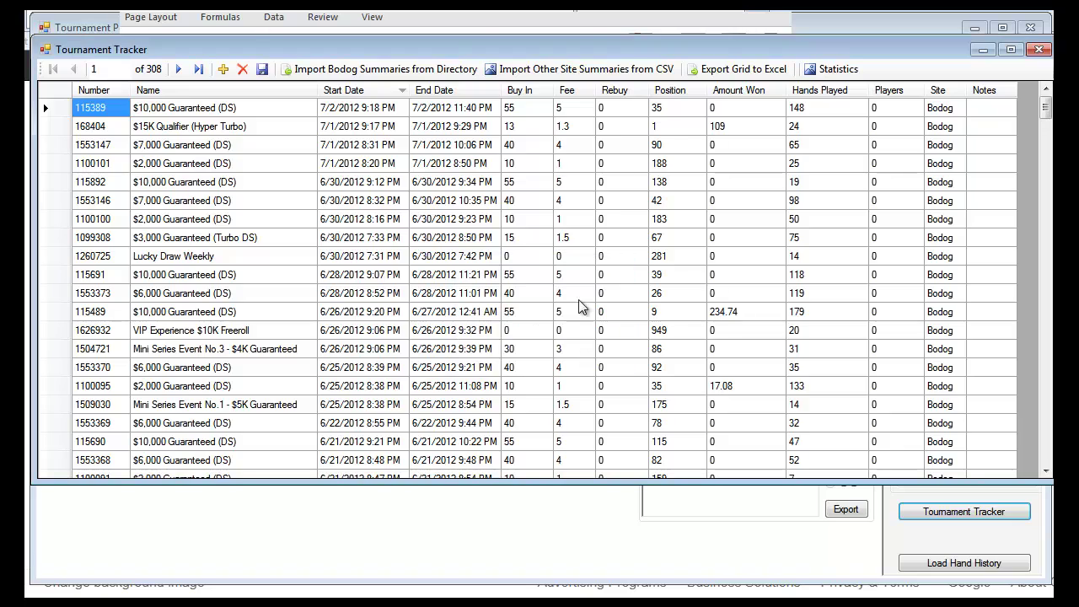
# - Open the tournament statistics to review the all-time profit graph and yearly profit/loss tables, and close the Statistics and Tournament Tracker windows
pyautogui.click(836, 72)
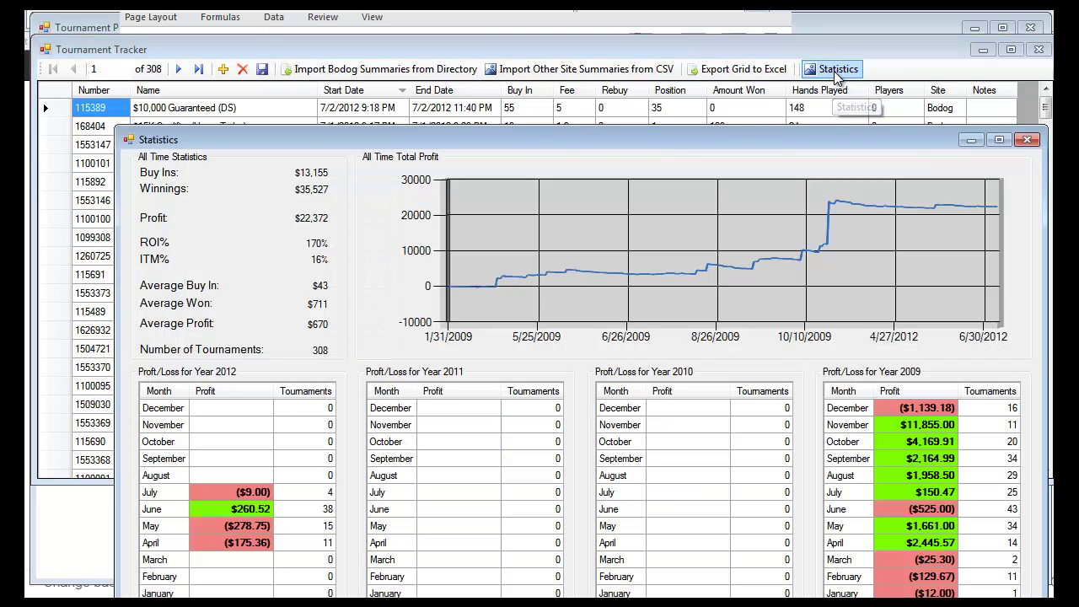
pyautogui.moveTo(656, 128); pyautogui.dragTo(600, 35)
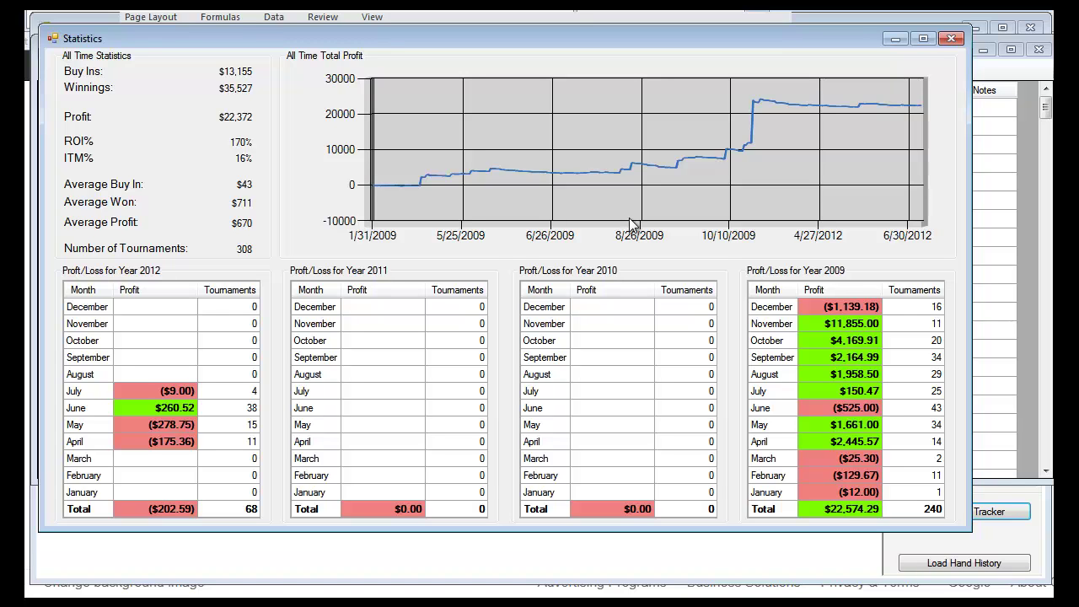
pyautogui.click(951, 40)
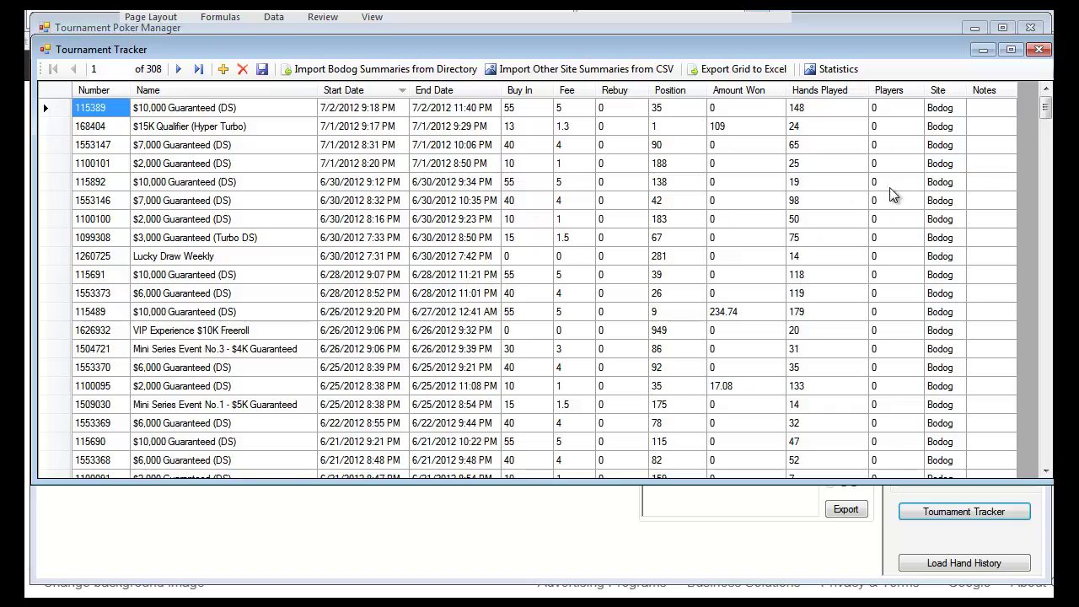
pyautogui.moveTo(1045, 106)
pyautogui.mouseDown()
pyautogui.moveTo(1048, 407)
pyautogui.moveTo(1046, 93)
pyautogui.mouseUp()
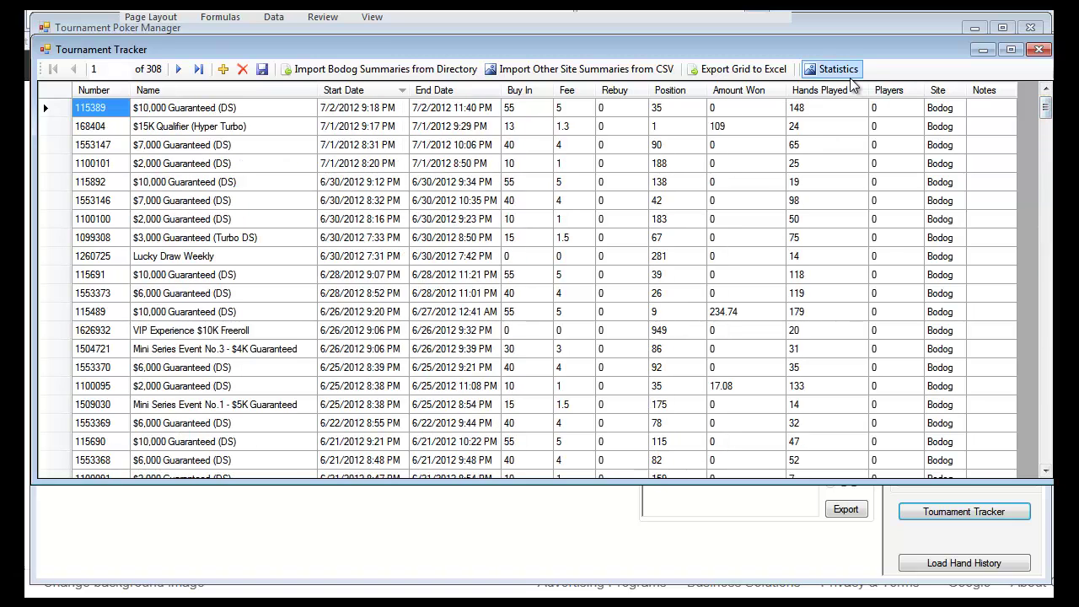
pyautogui.click(1039, 50)
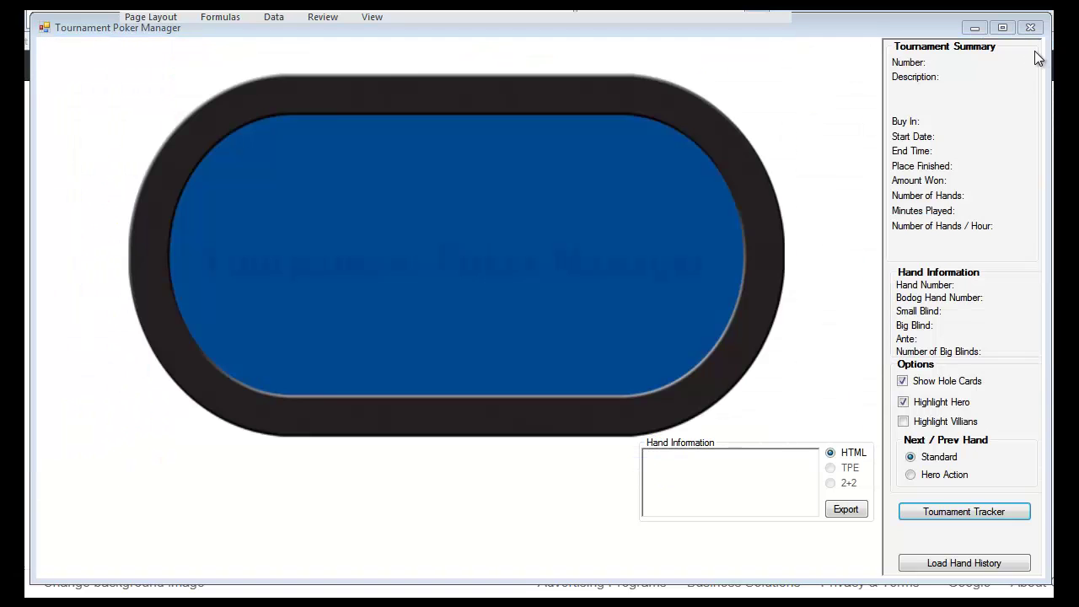